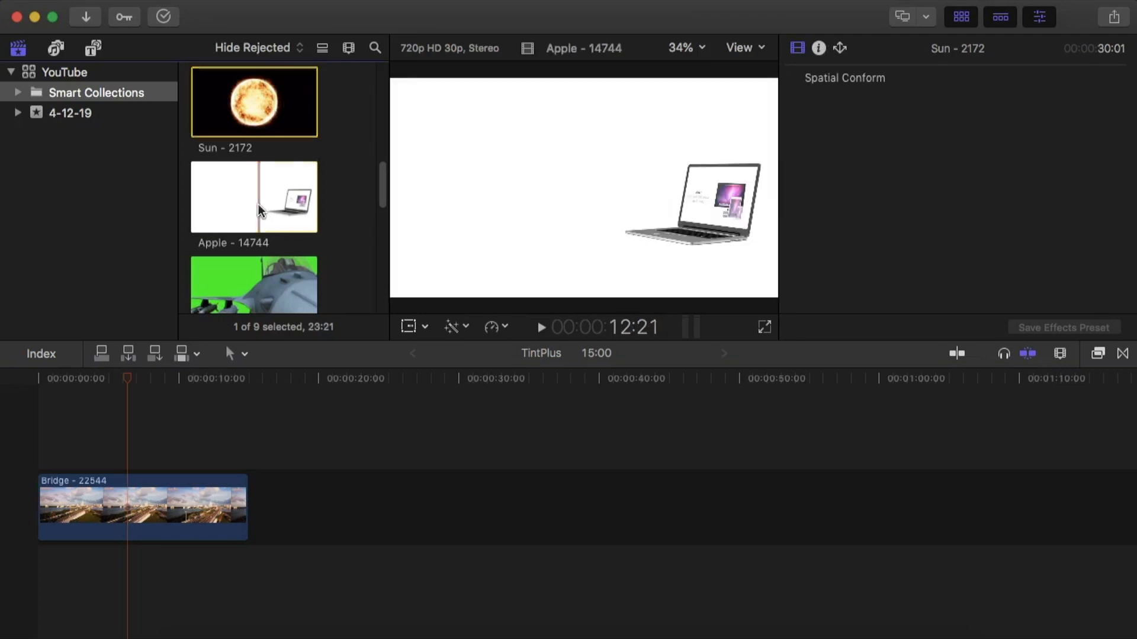
- Preview the Fly - 14100 green-screen clip in the browser
left_click(267, 225)
left_click(237, 285)
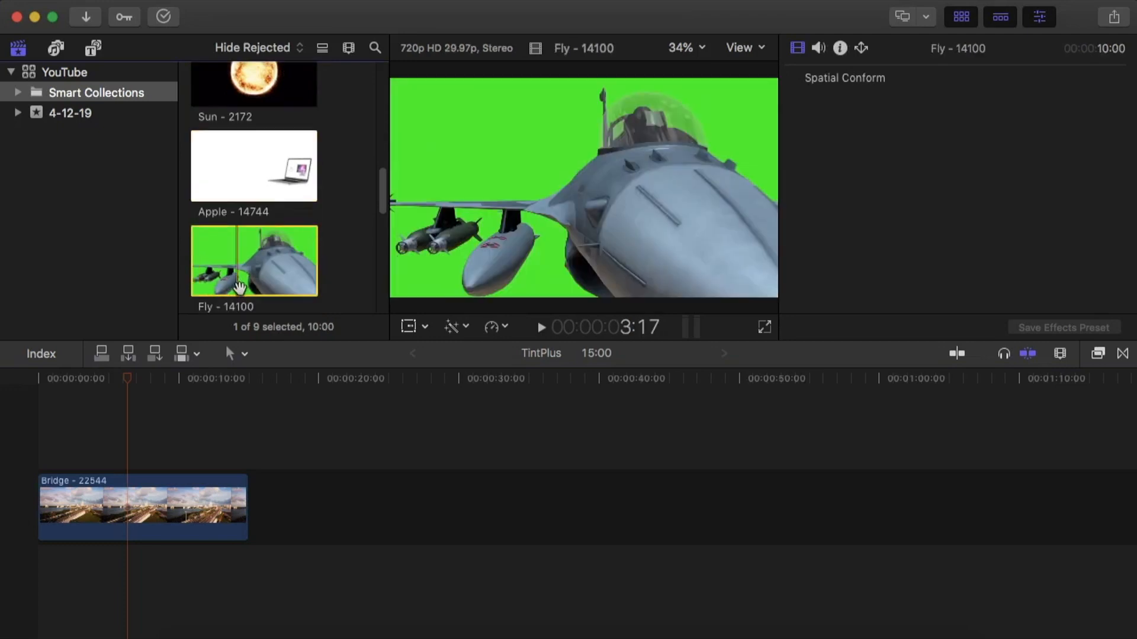
key("space")
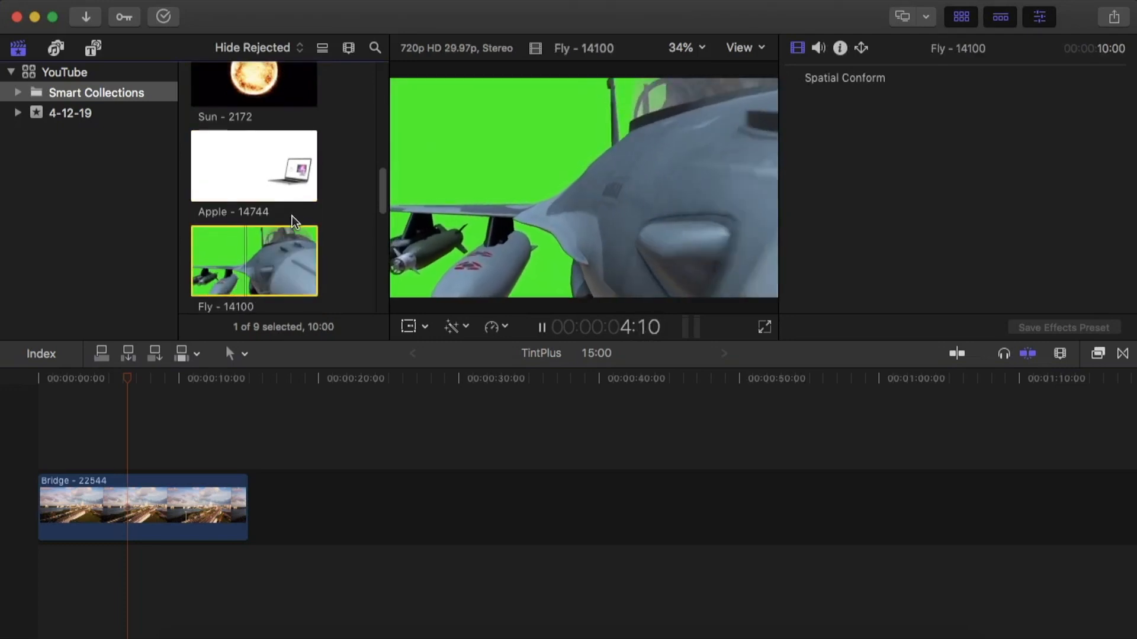
key("space")
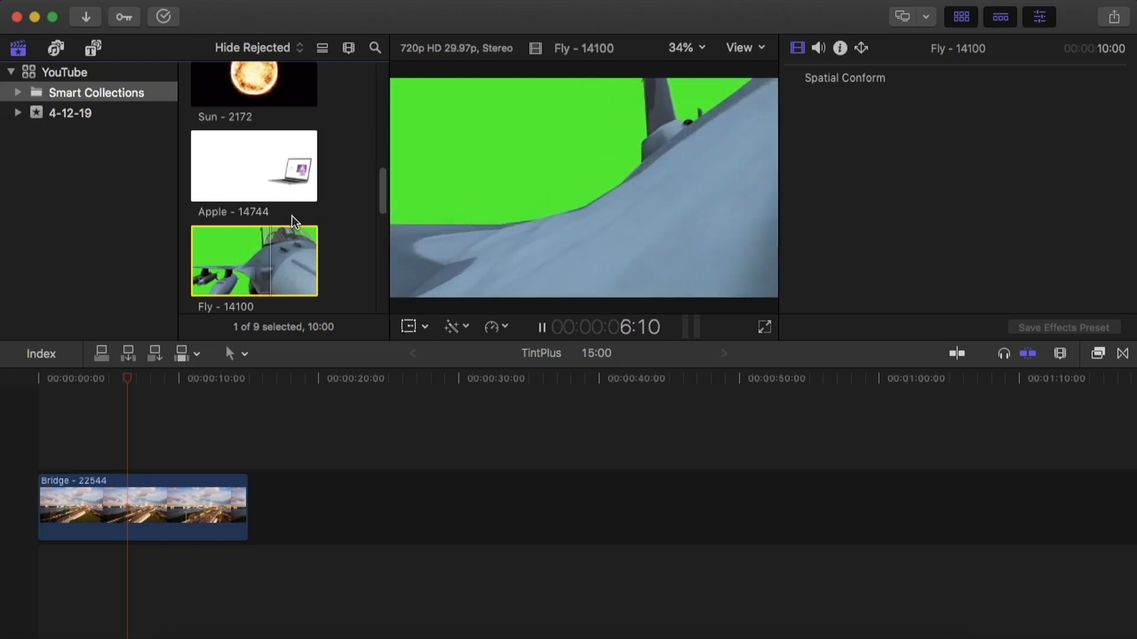
left_click(336, 247)
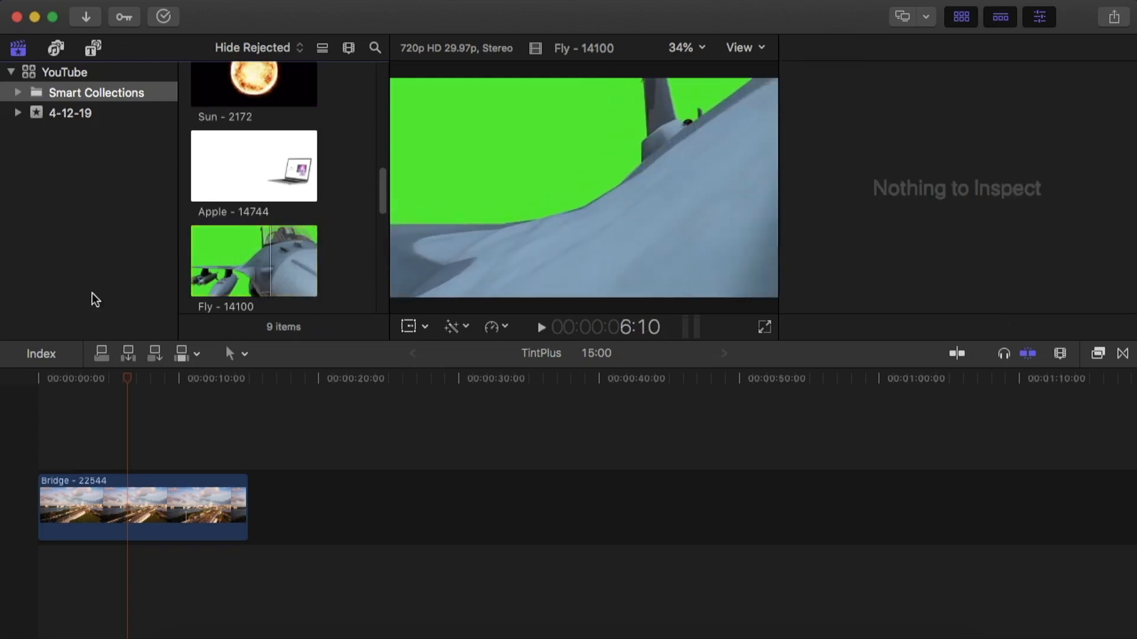
- Play the Bridge - 22544 clip from the start of the timeline
left_click(49, 381)
left_click(44, 381)
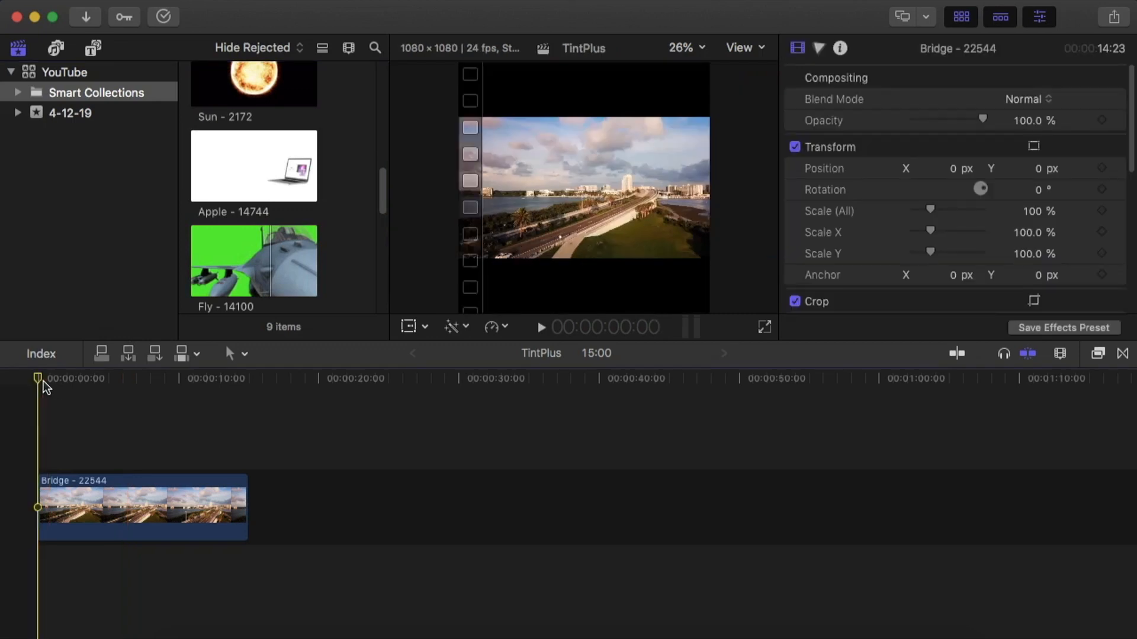
key("space")
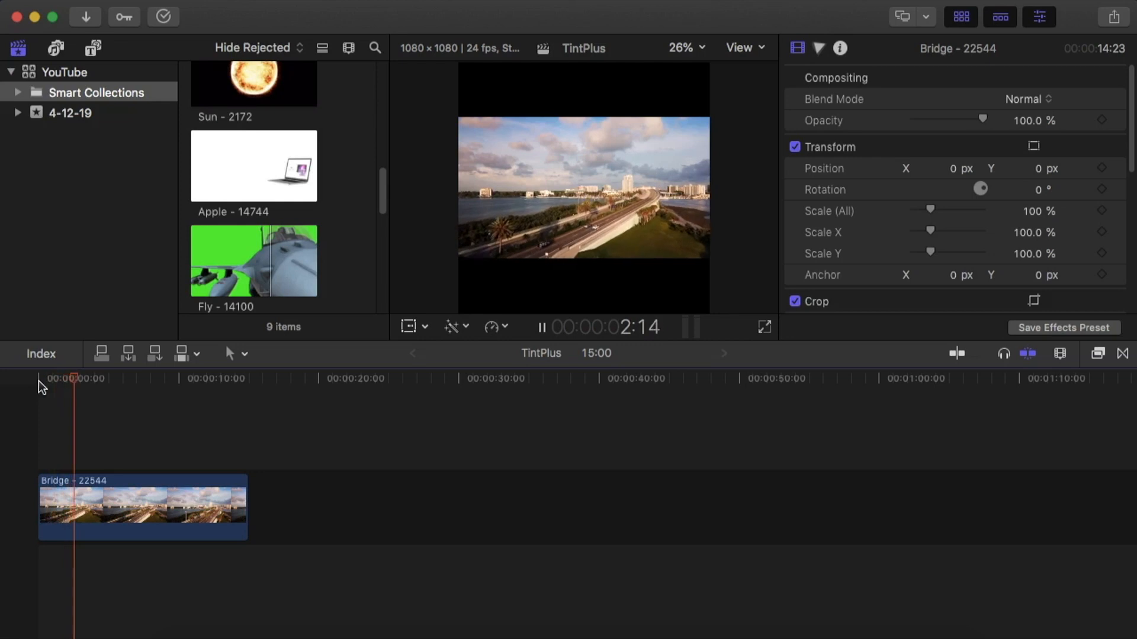
key("space")
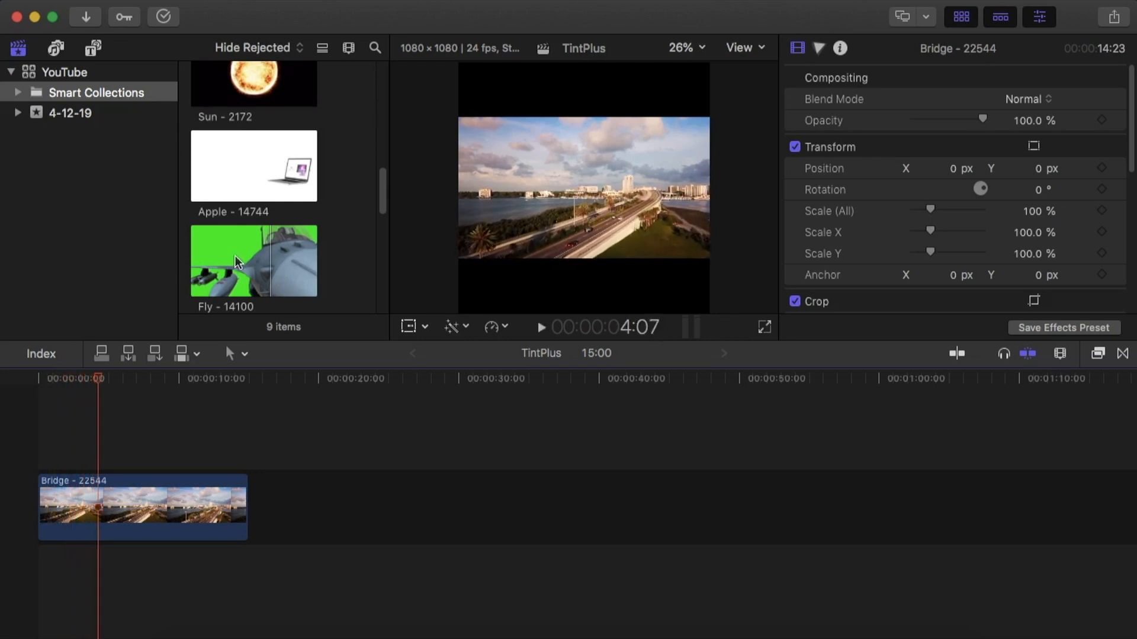
- Place the Fly - 14100 clip above the Bridge clip at the timeline start, and preview the layered clips from the beginning
left_click(236, 256)
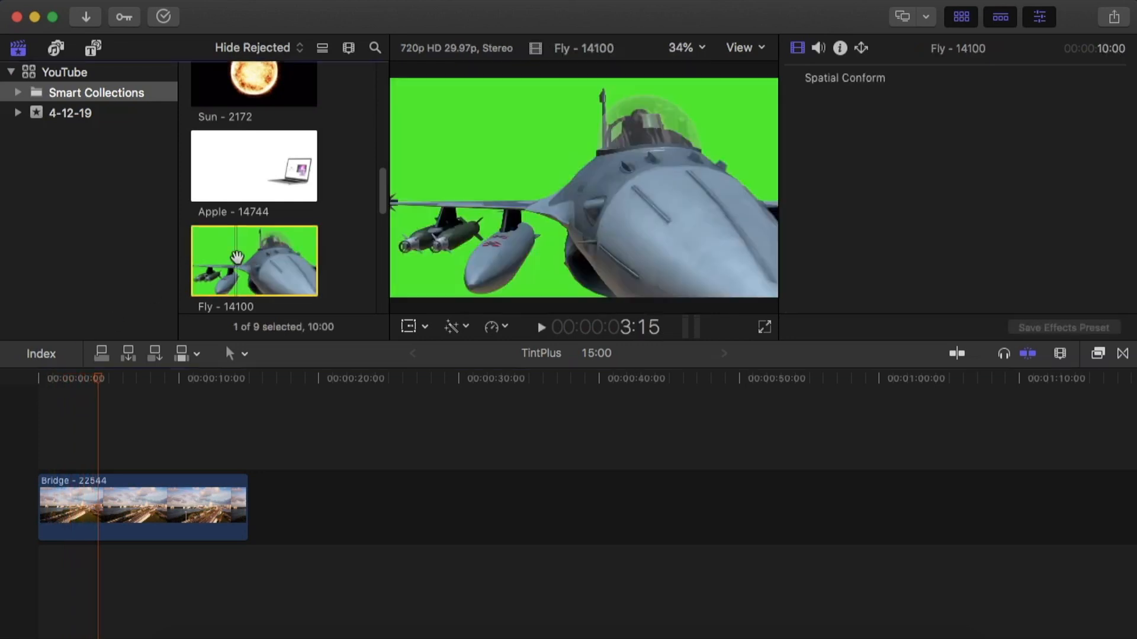
key("space")
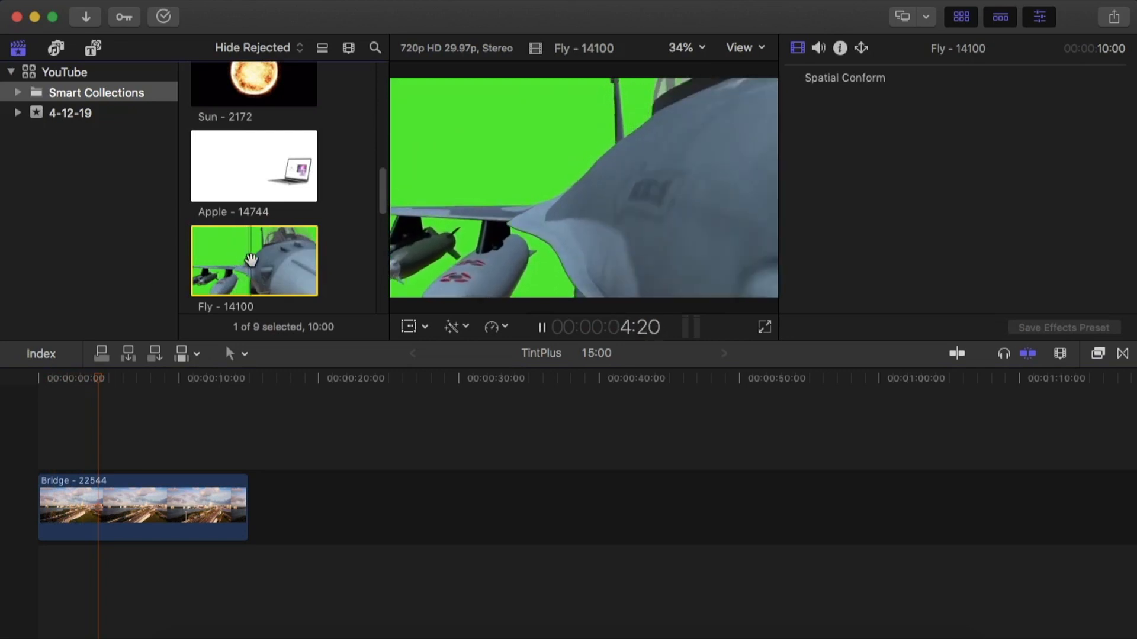
key("space")
left_click_drag(266, 256, 35, 427)
key("space")
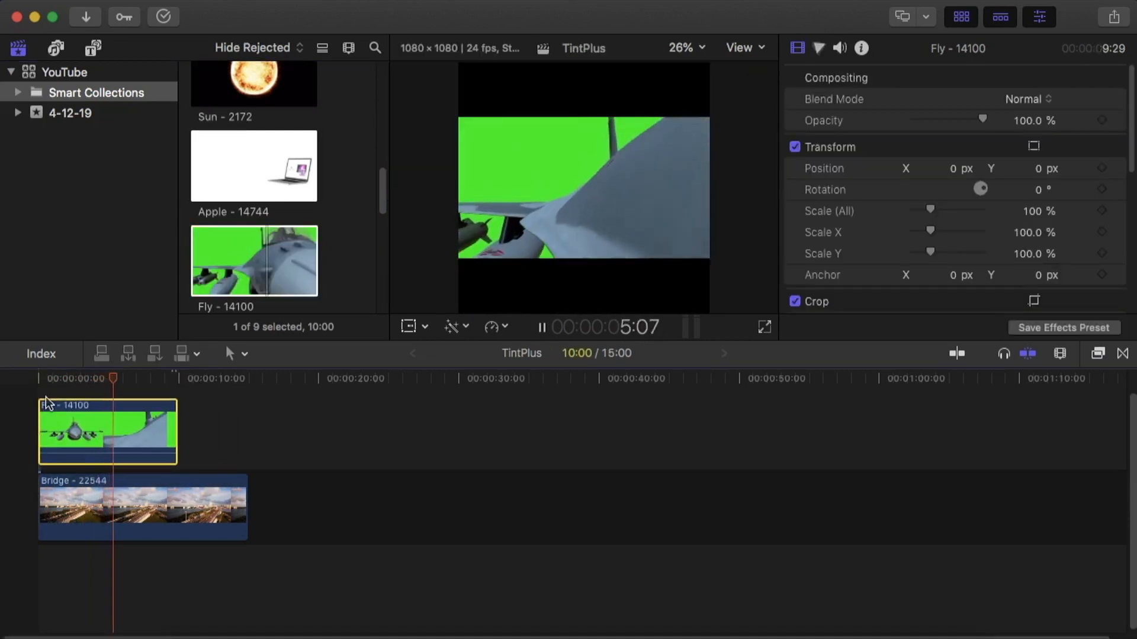
key("space")
key("Home")
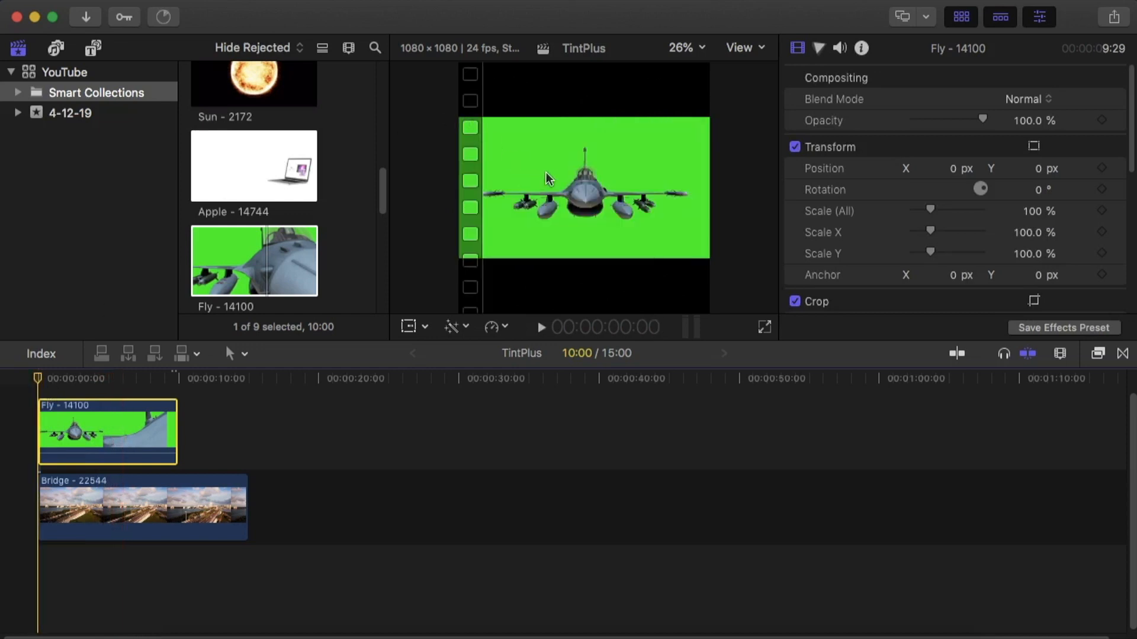
- Search the video effects for "keyer", apply the Keyer effect to the Fly - 14100 clip, and play the composite
left_click(1099, 356)
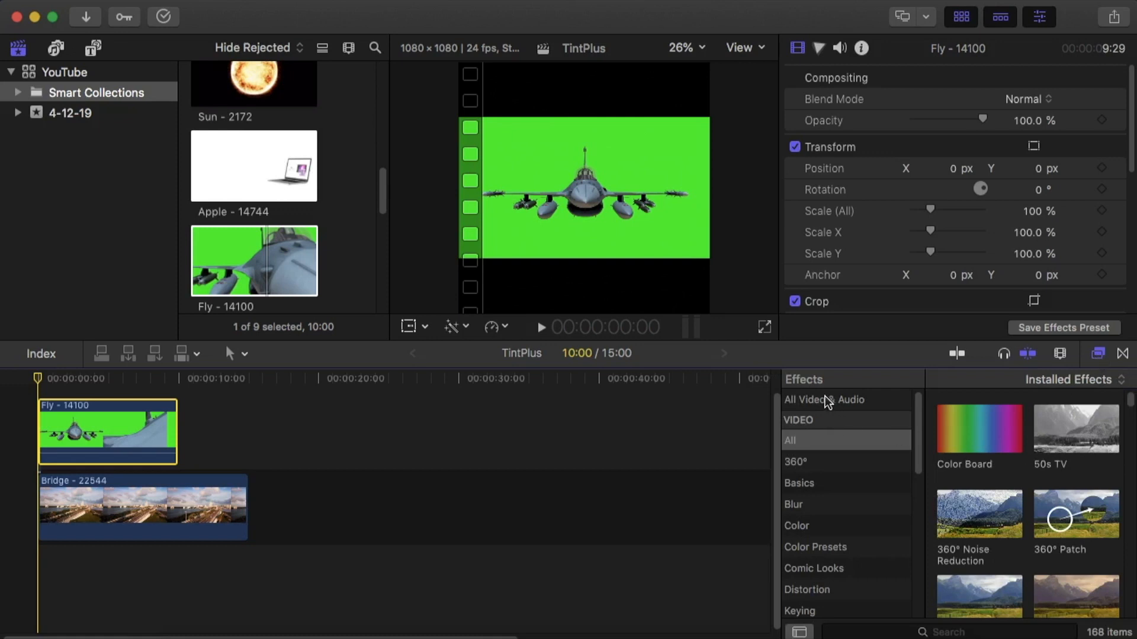
left_click(800, 441)
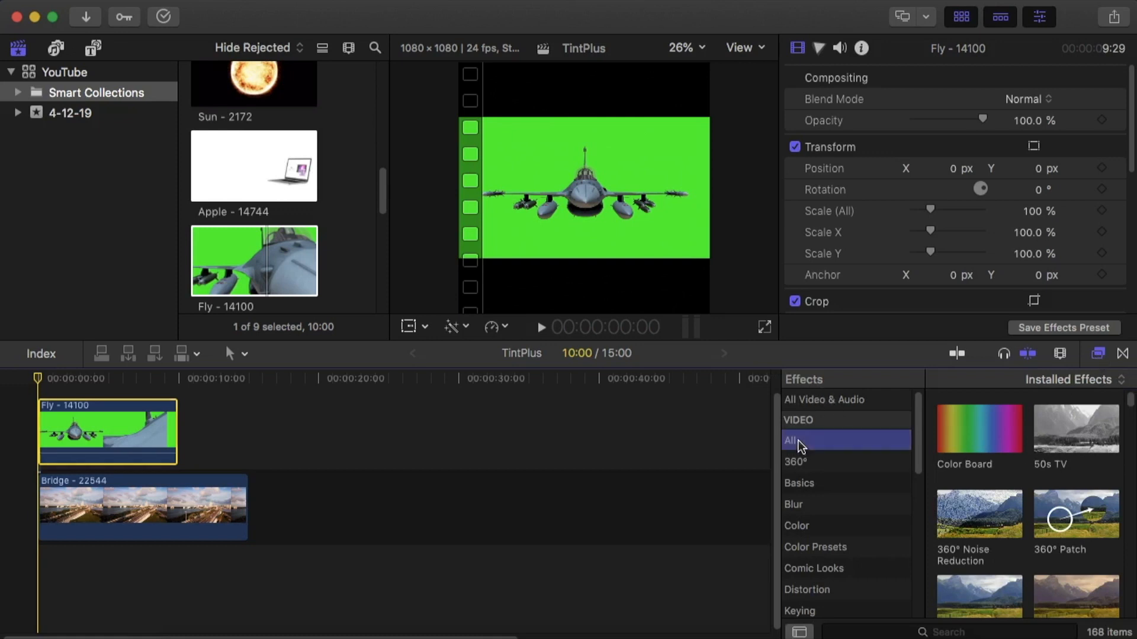
left_click(980, 632)
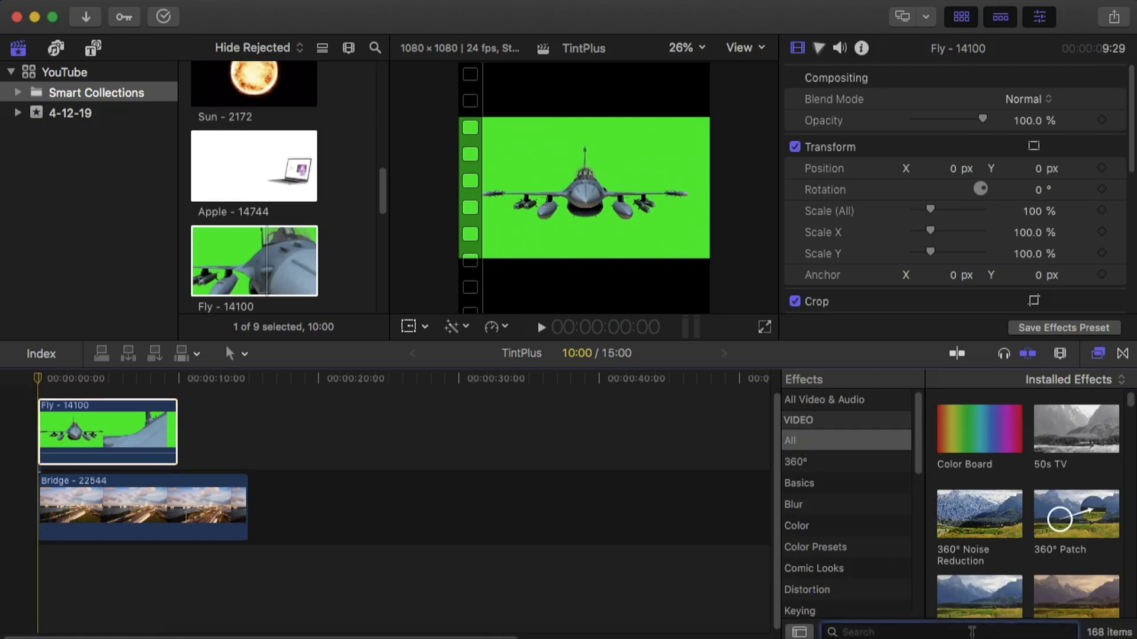
type("keyer")
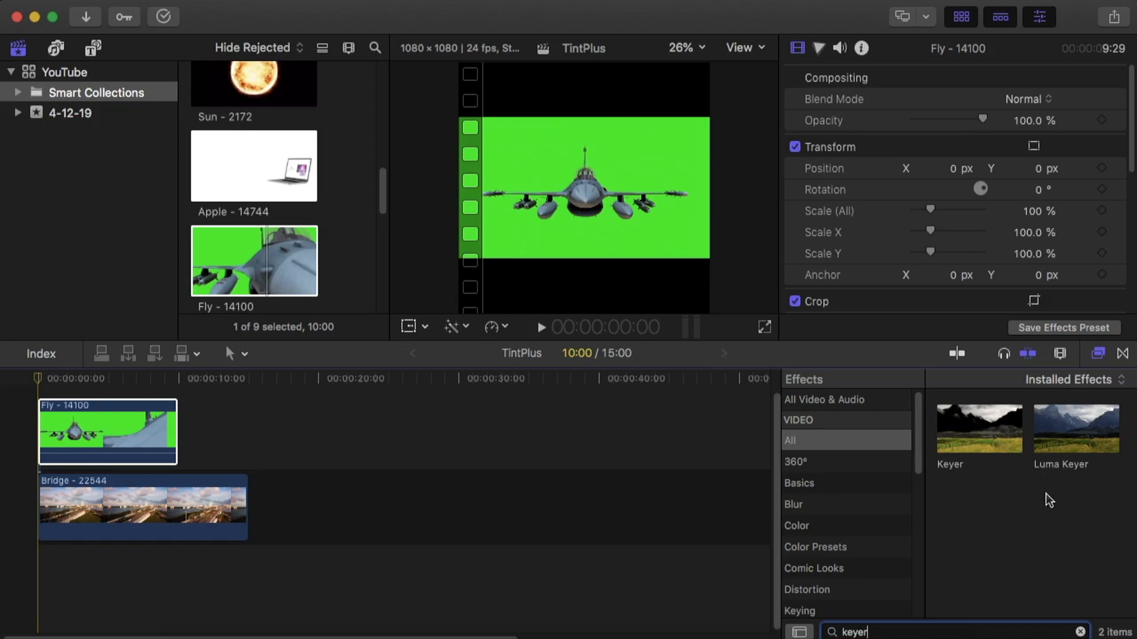
left_click(1036, 533)
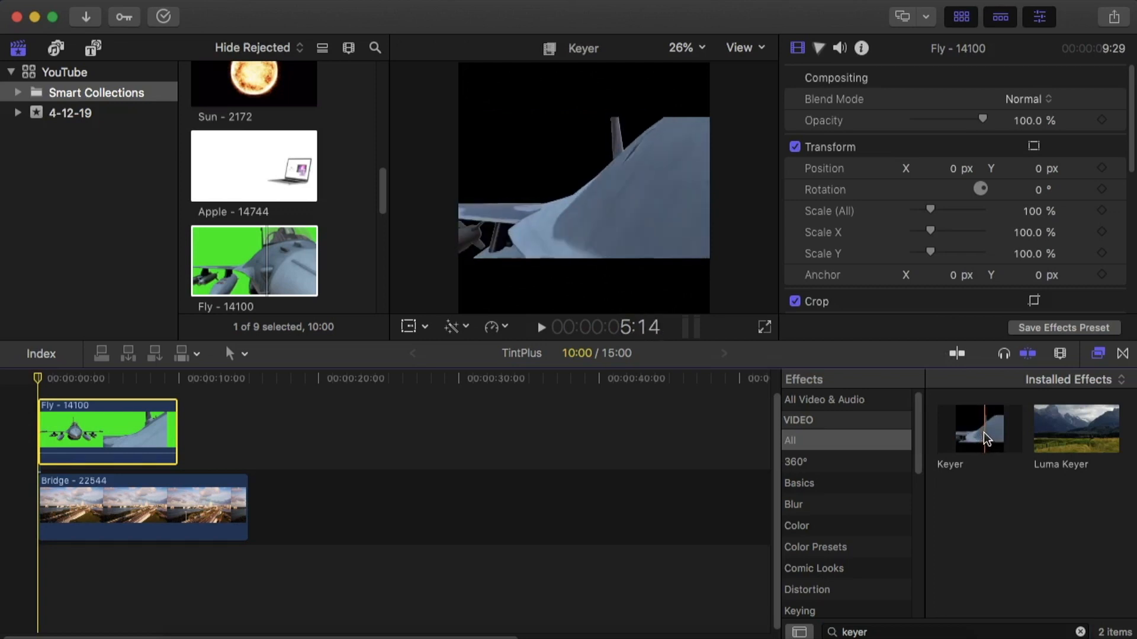
left_click_drag(983, 432, 134, 437)
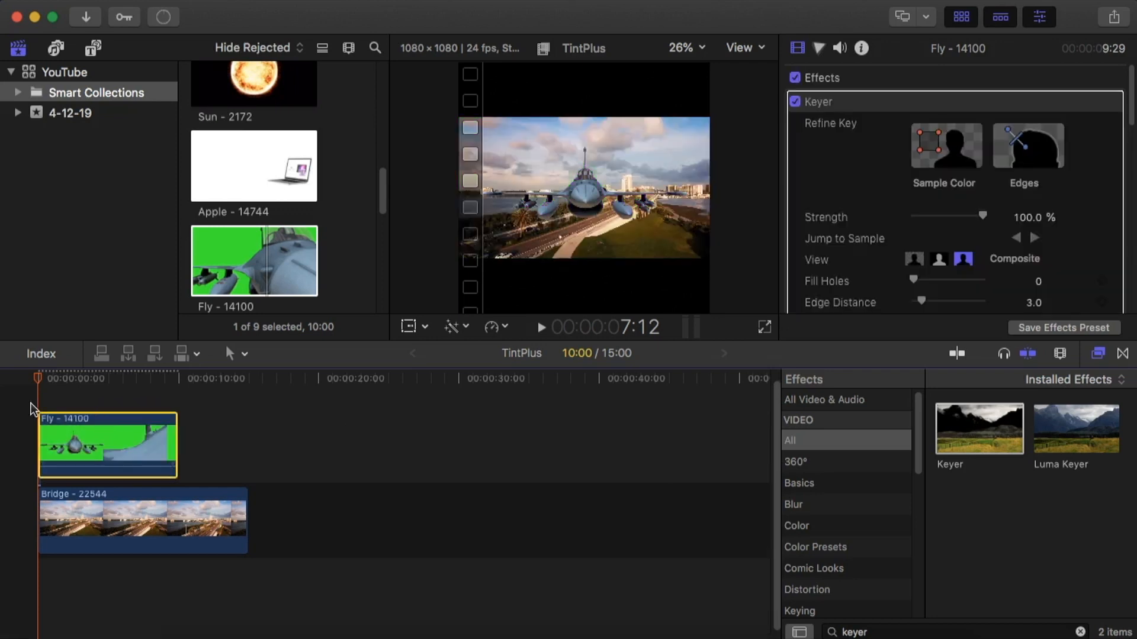
key("space")
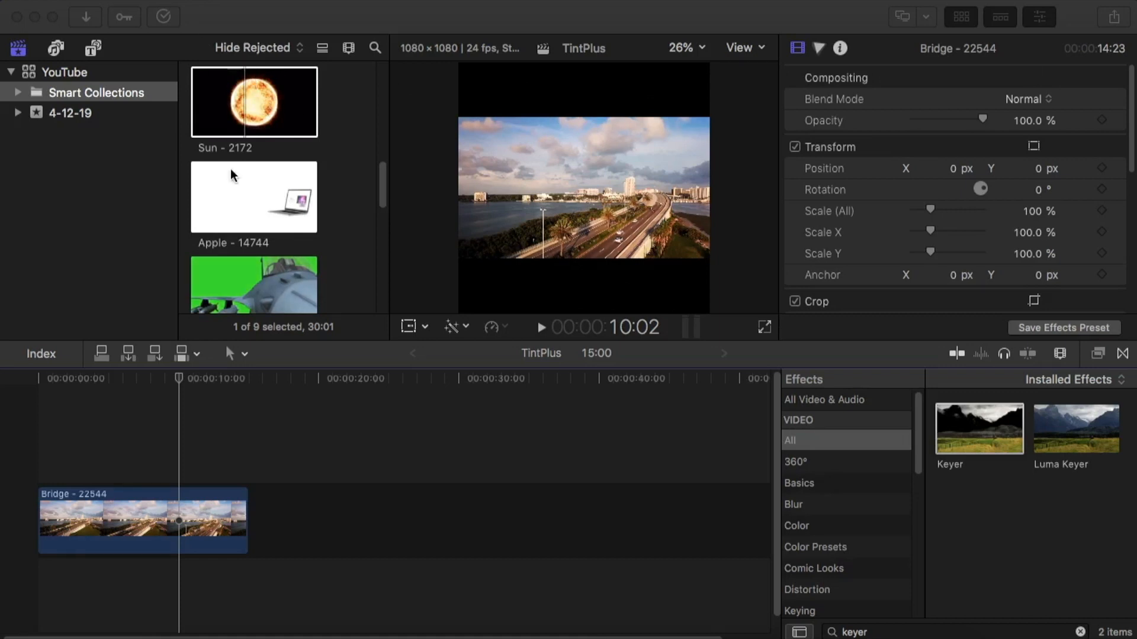
- Place the Sun - 2172 clip above the Bridge clip at the timeline start and apply the Keyer effect to it
left_click(335, 139)
left_click(261, 102)
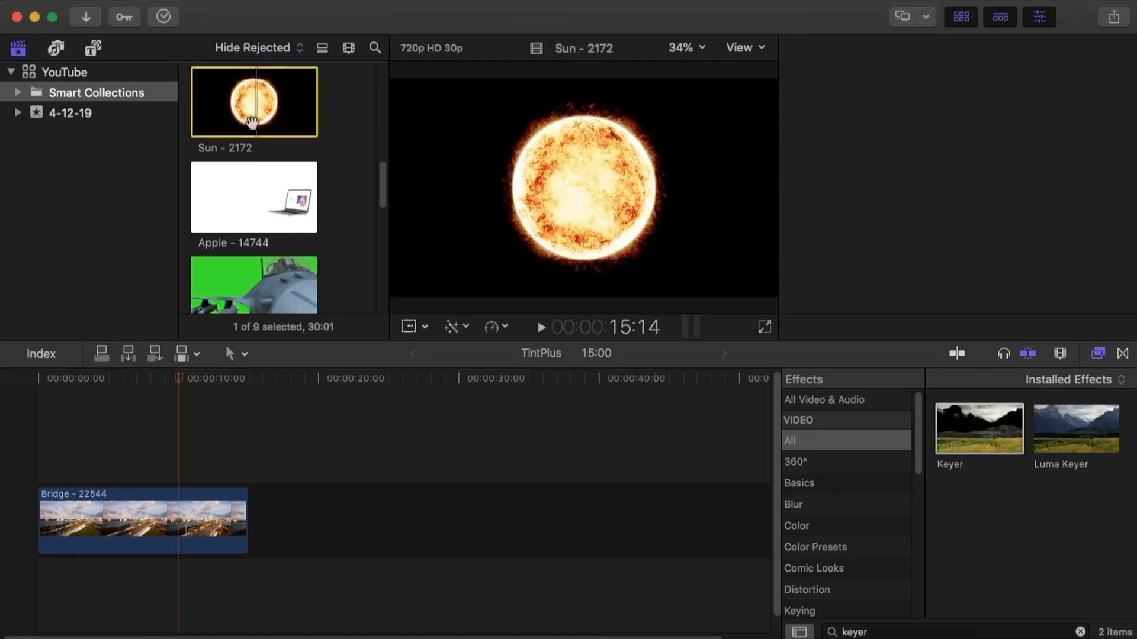
left_click_drag(261, 102, 45, 441)
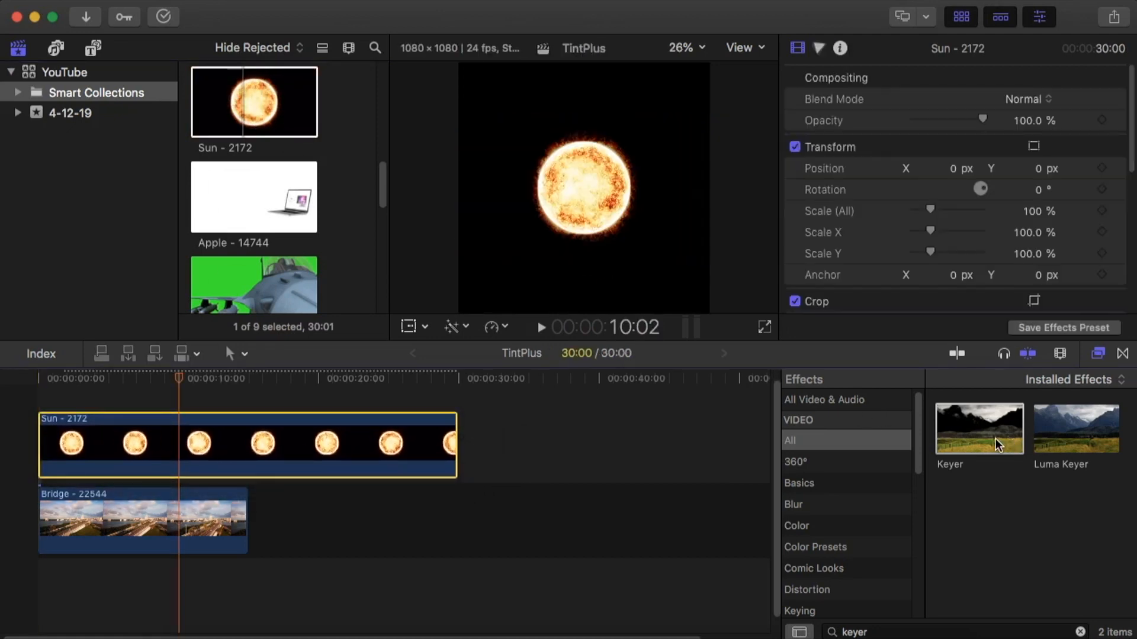
left_click(994, 420)
left_click_drag(987, 435, 288, 448)
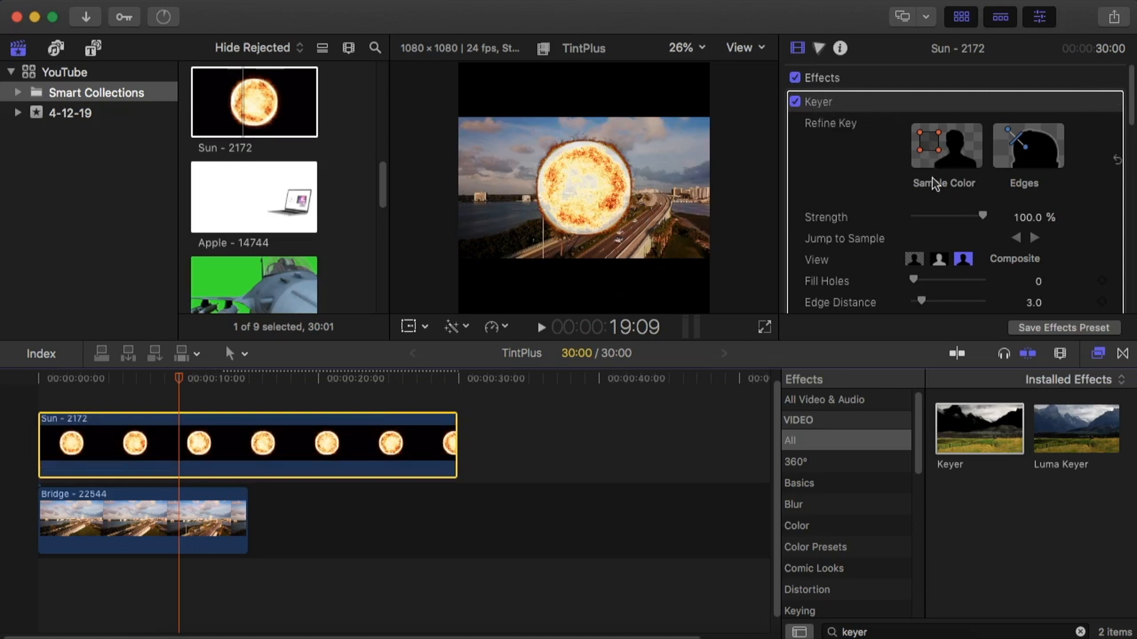
- Refine the Sun clip's key with a color sample beside the sun and an edge line across its upper rim, and play the result
left_click(951, 168)
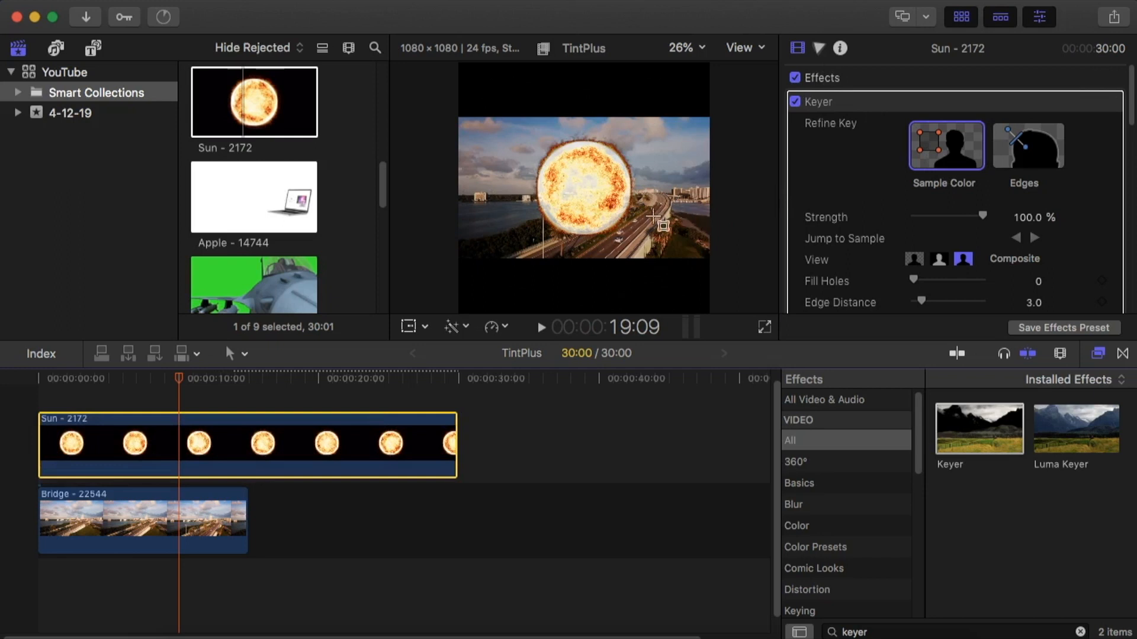
left_click_drag(653, 215, 644, 188)
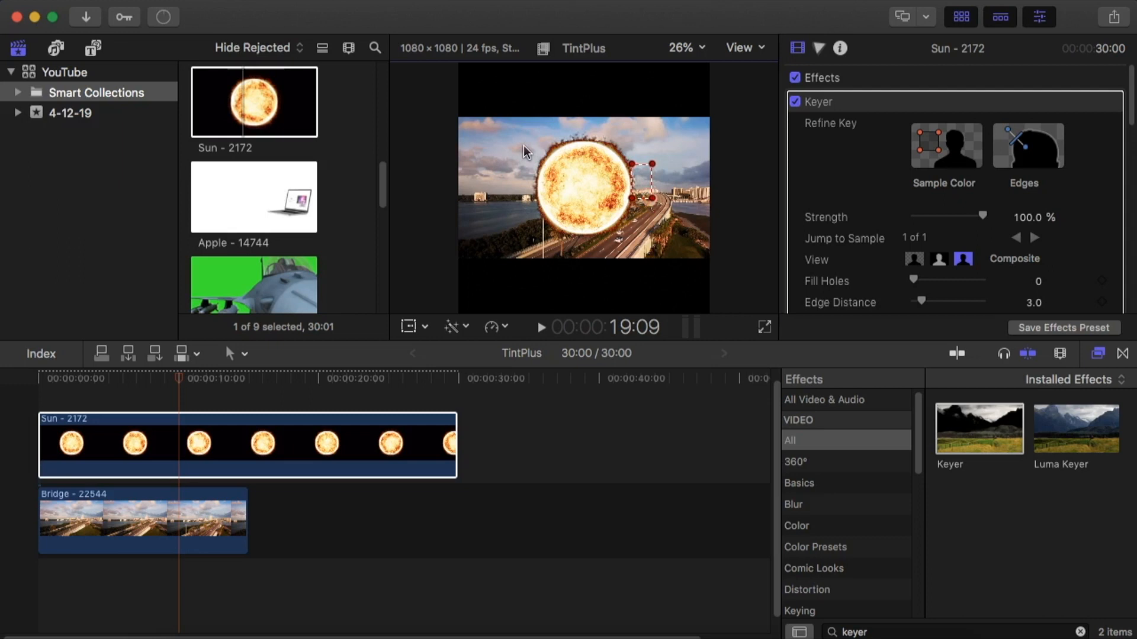
left_click(1031, 159)
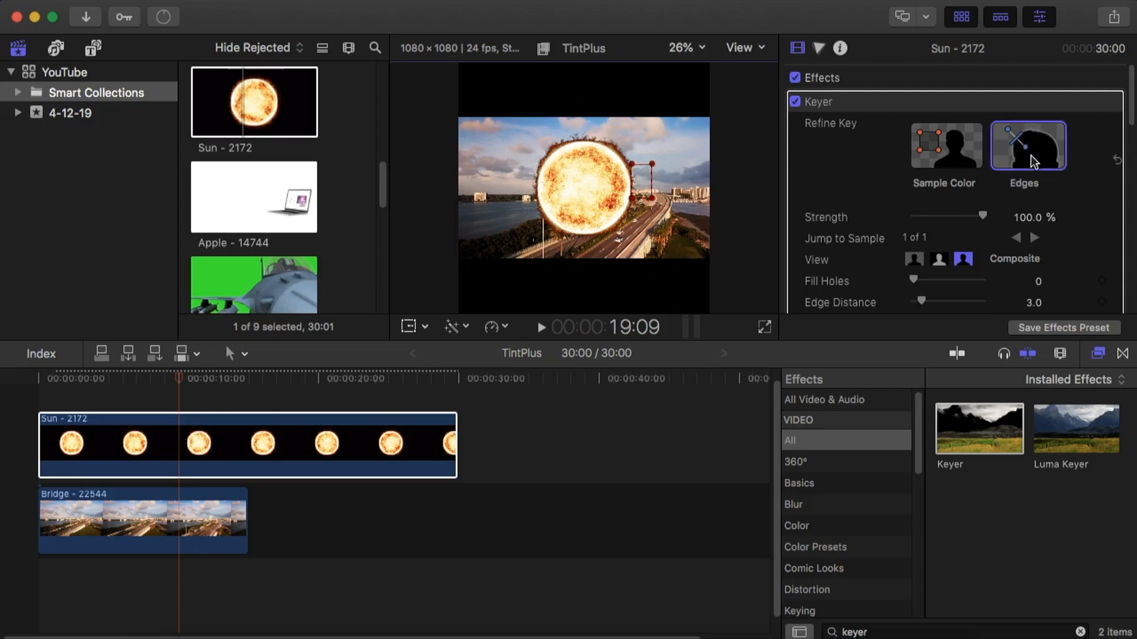
left_click_drag(583, 167, 549, 119)
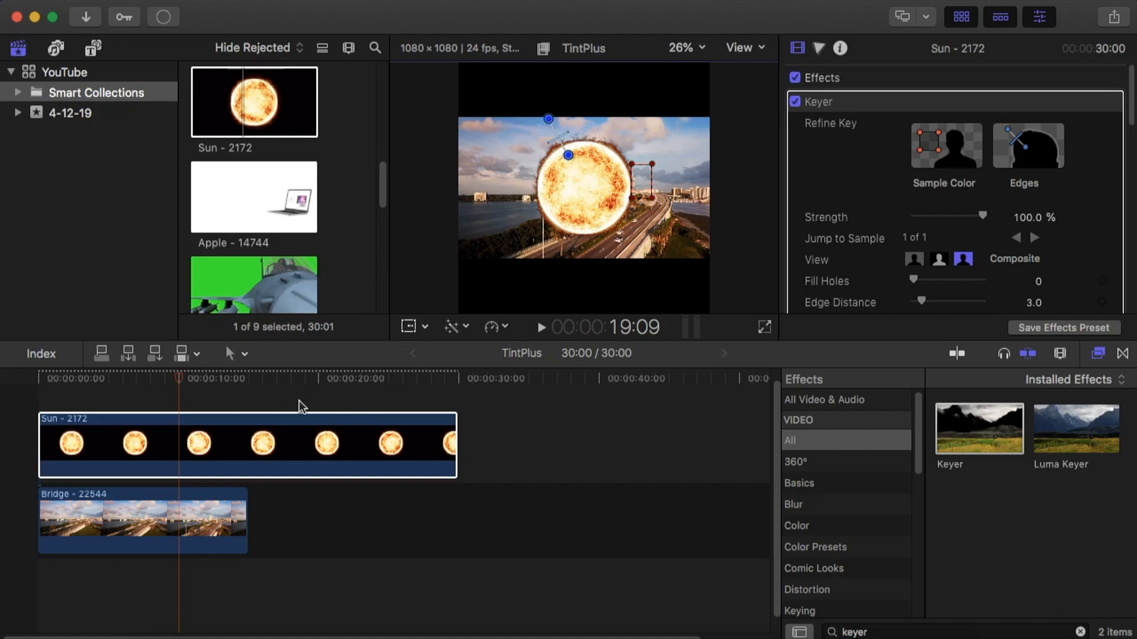
left_click_drag(183, 380, 28, 388)
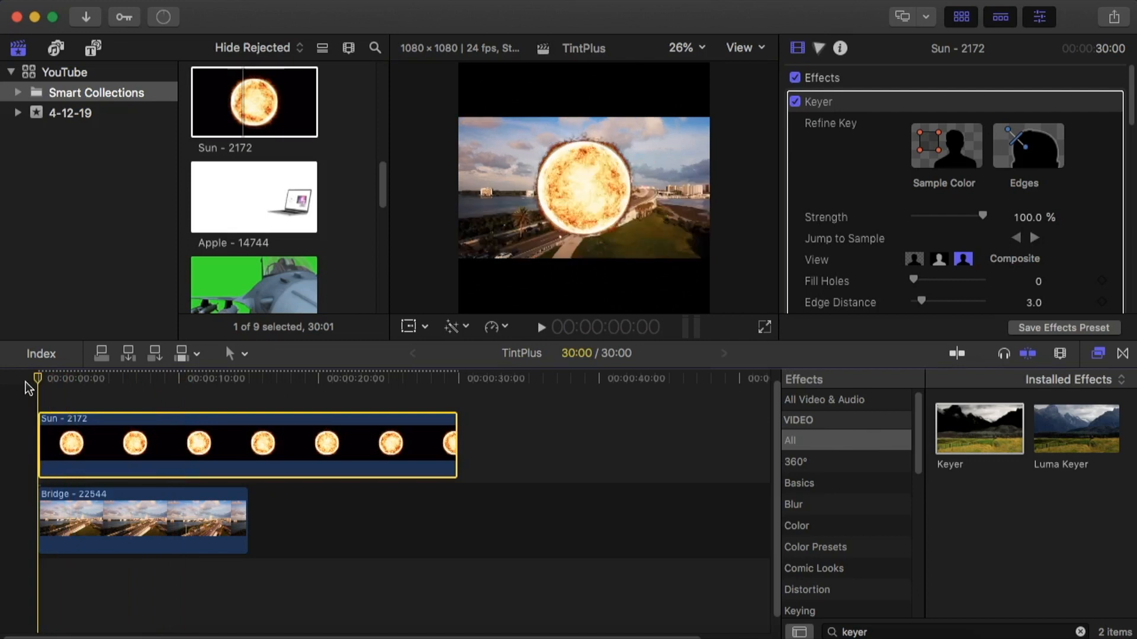
key("space")
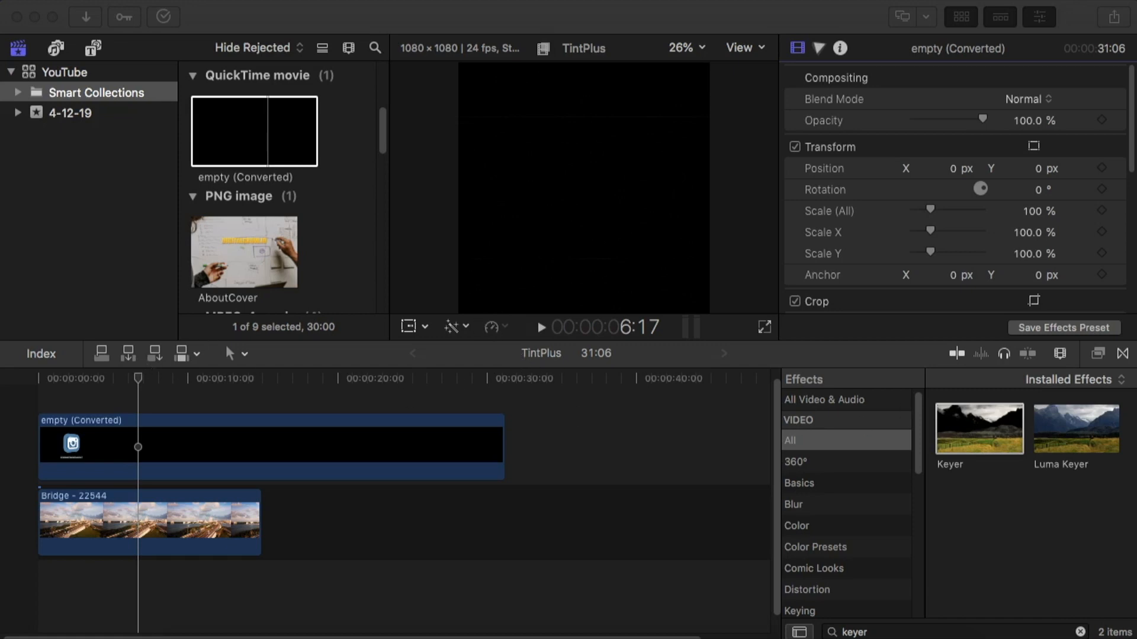
- Play the timeline from the start to preview the empty (Converted) logo clip above the Bridge clip
left_click(140, 377)
left_click(45, 379)
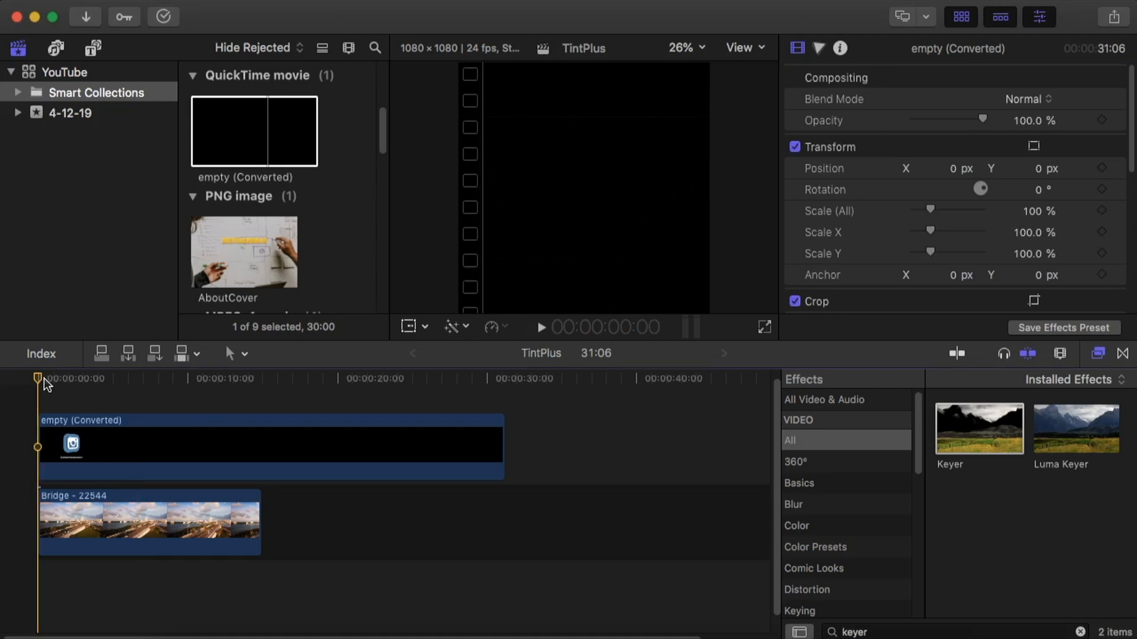
key("space")
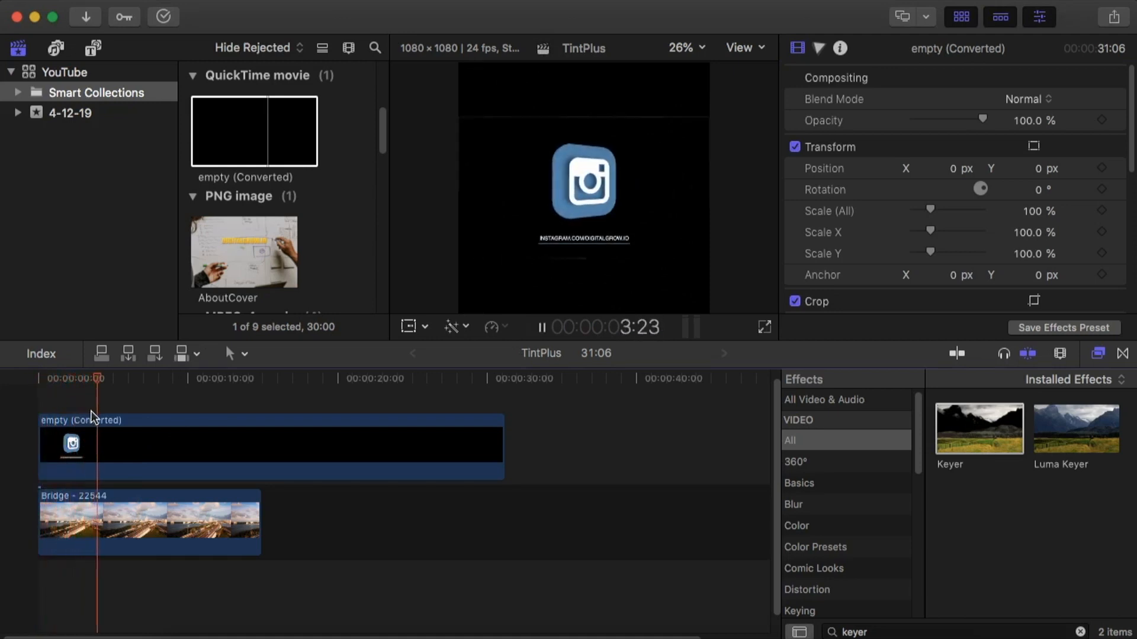
key("space")
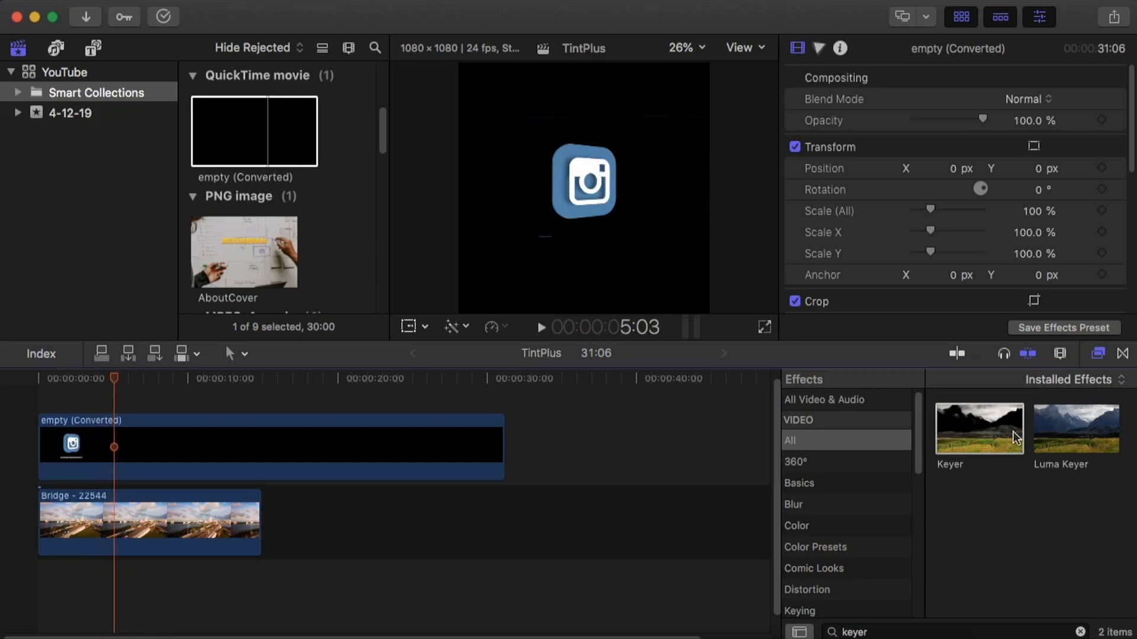
- Try keying out the empty (Converted) clip's black background with the Keyer effect and a color sample, and remove the effect
left_click_drag(979, 428, 218, 463)
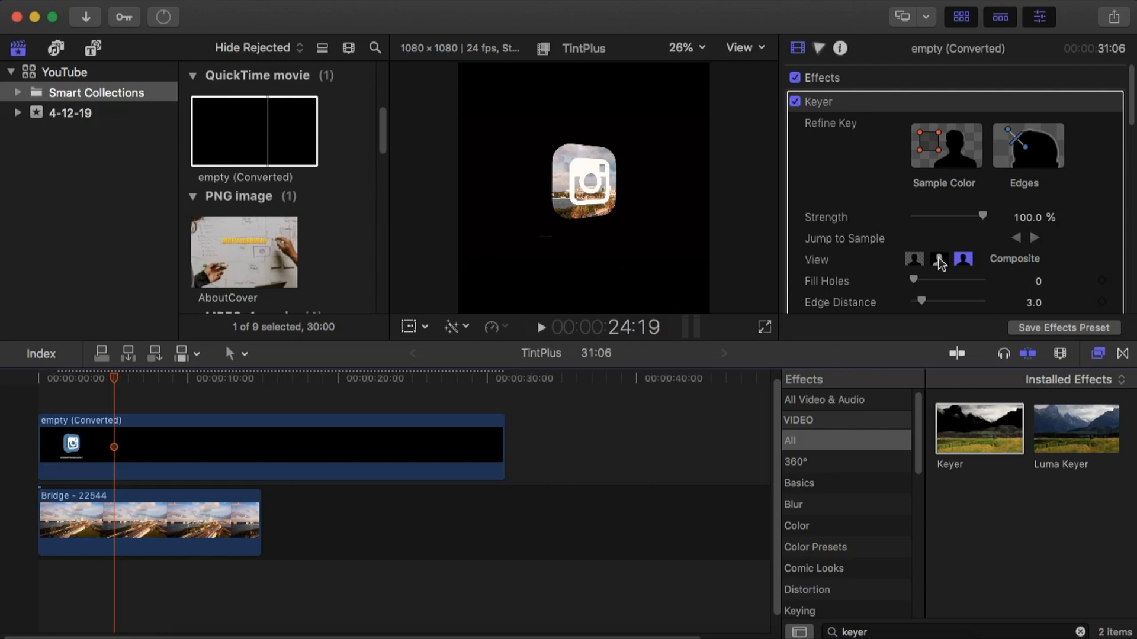
left_click(960, 148)
left_click_drag(661, 240, 654, 151)
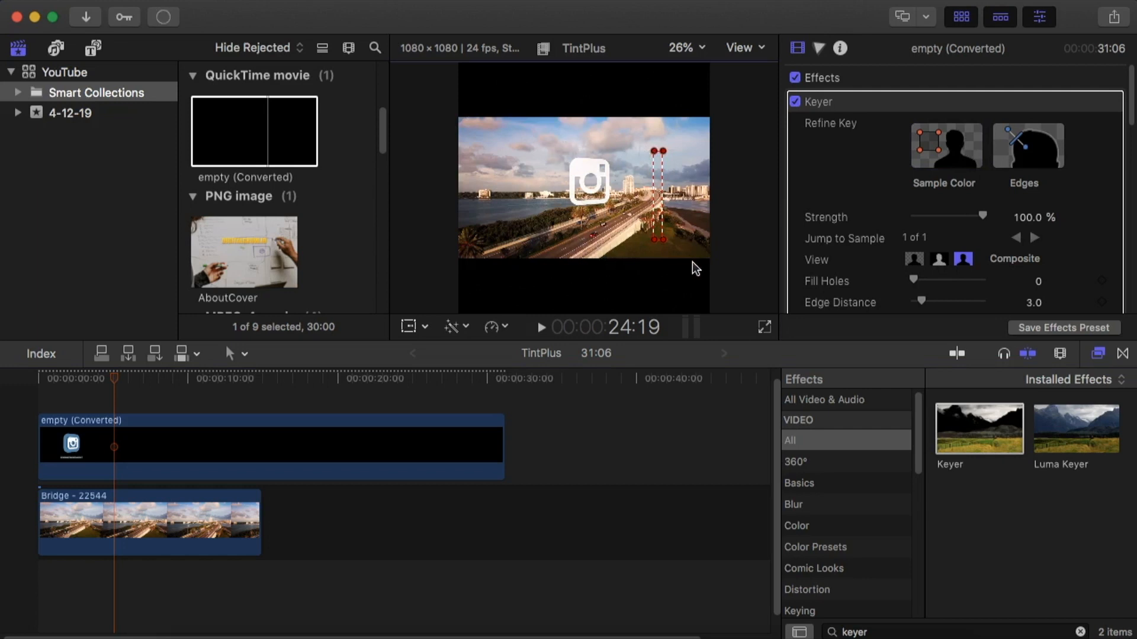
left_click(830, 102)
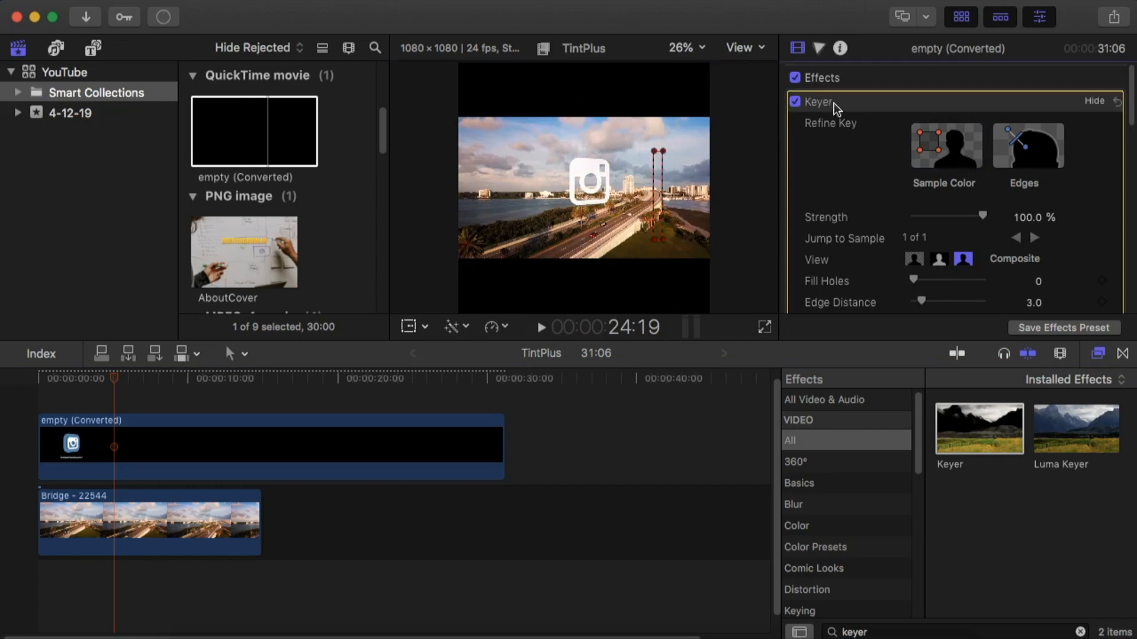
key("Delete")
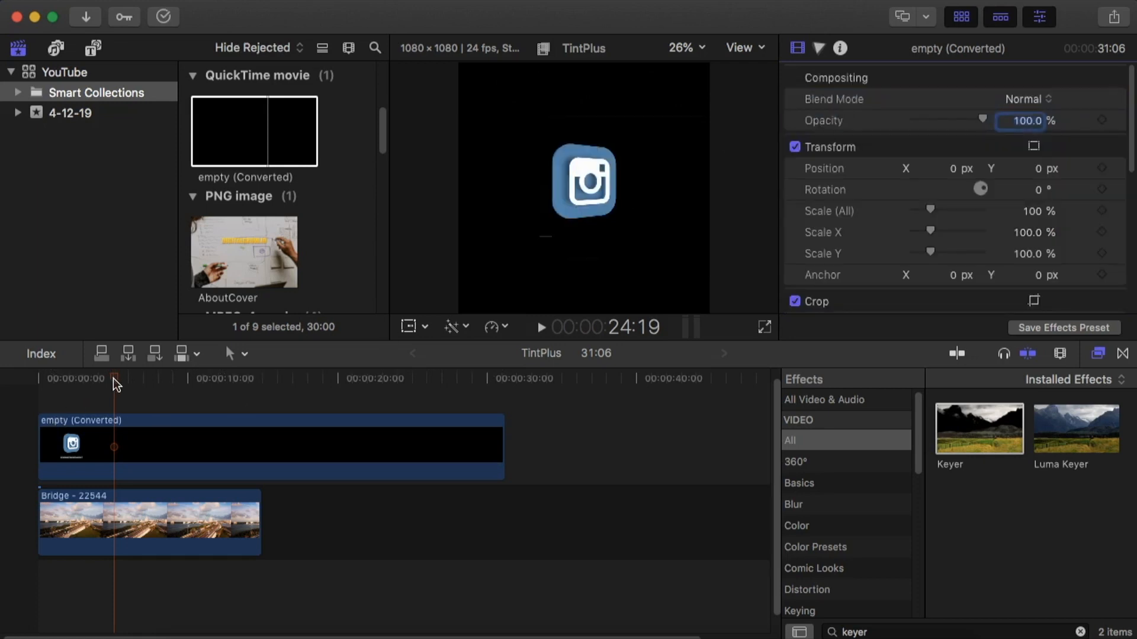
- Reapply the Keyer effect to the empty (Converted) clip and sample the black background just right of the logo at 1:10
left_click(36, 382)
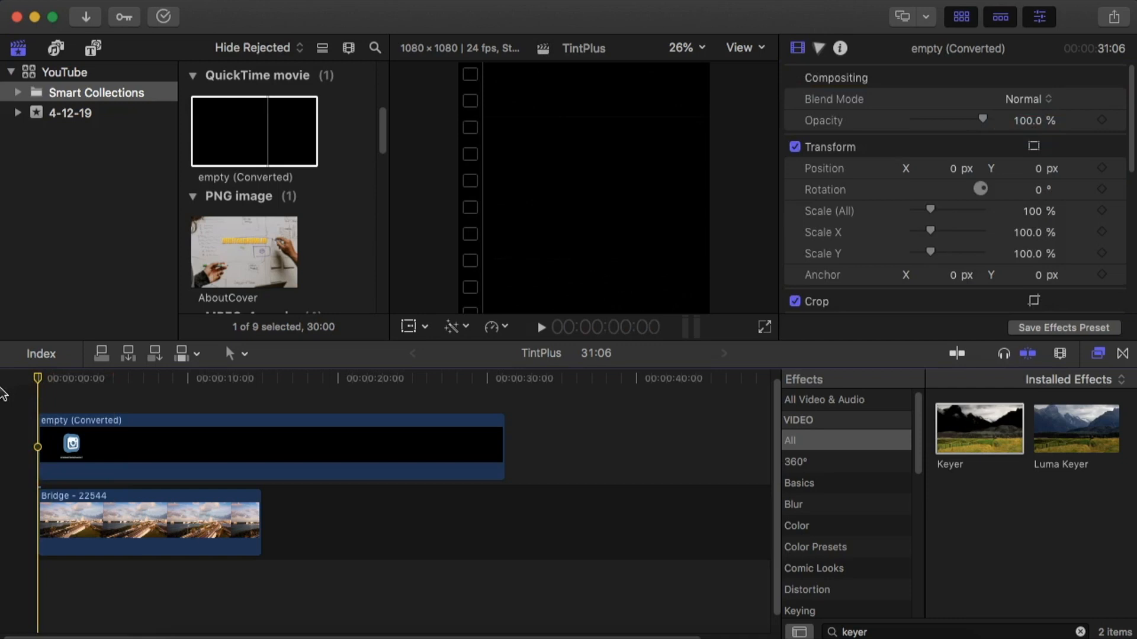
left_click(978, 441)
left_click_drag(919, 446, 315, 460)
left_click(59, 379)
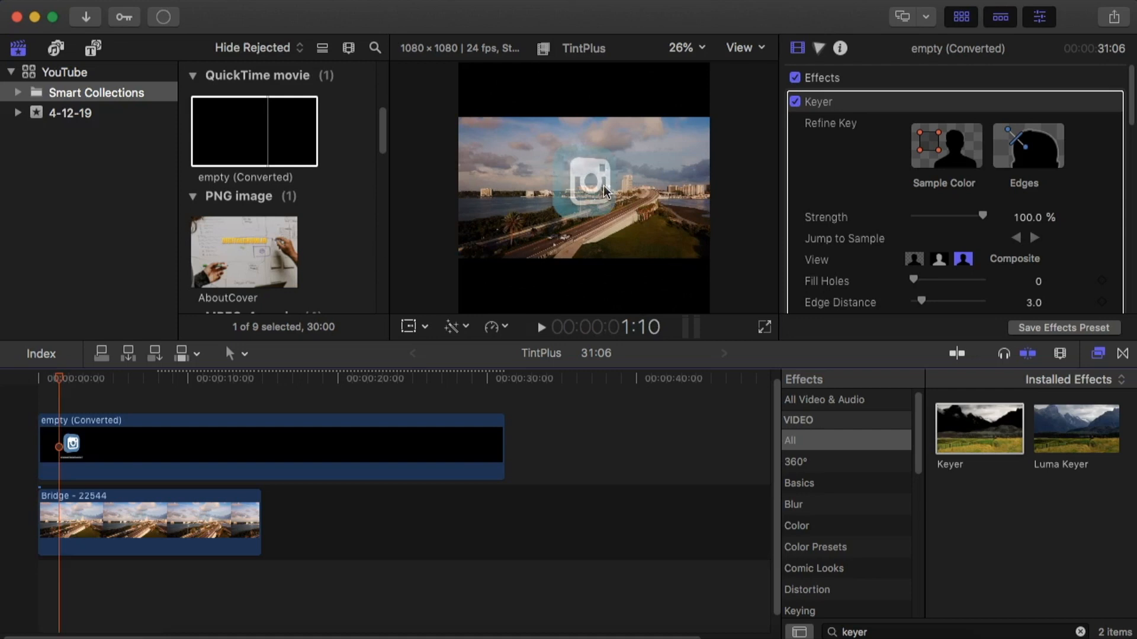
left_click(945, 155)
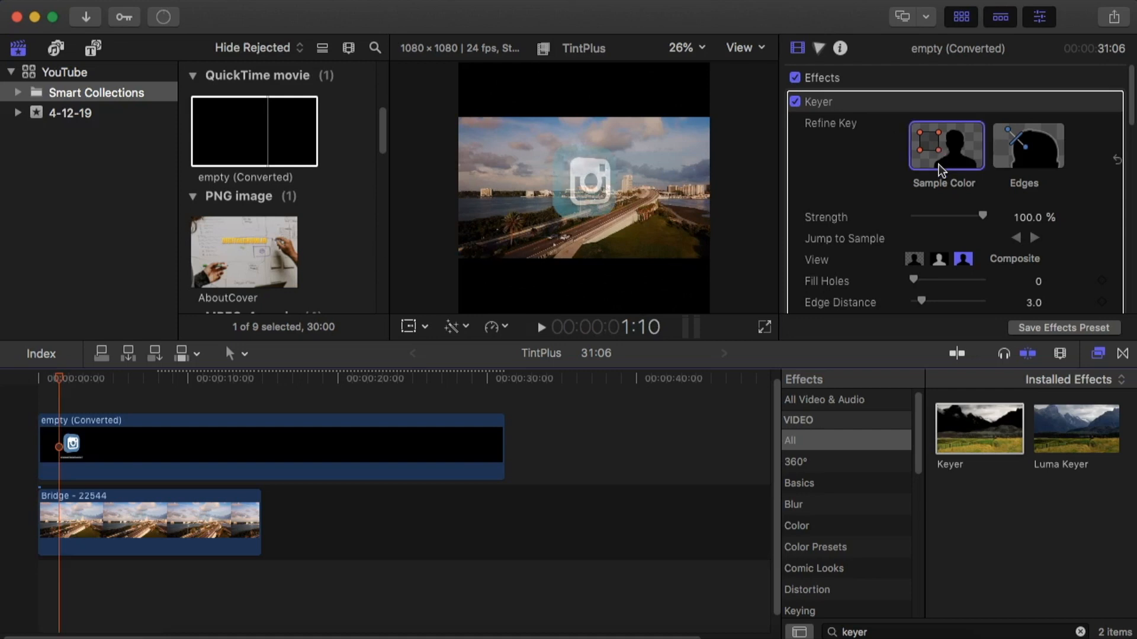
left_click(656, 204)
left_click_drag(657, 204, 678, 229)
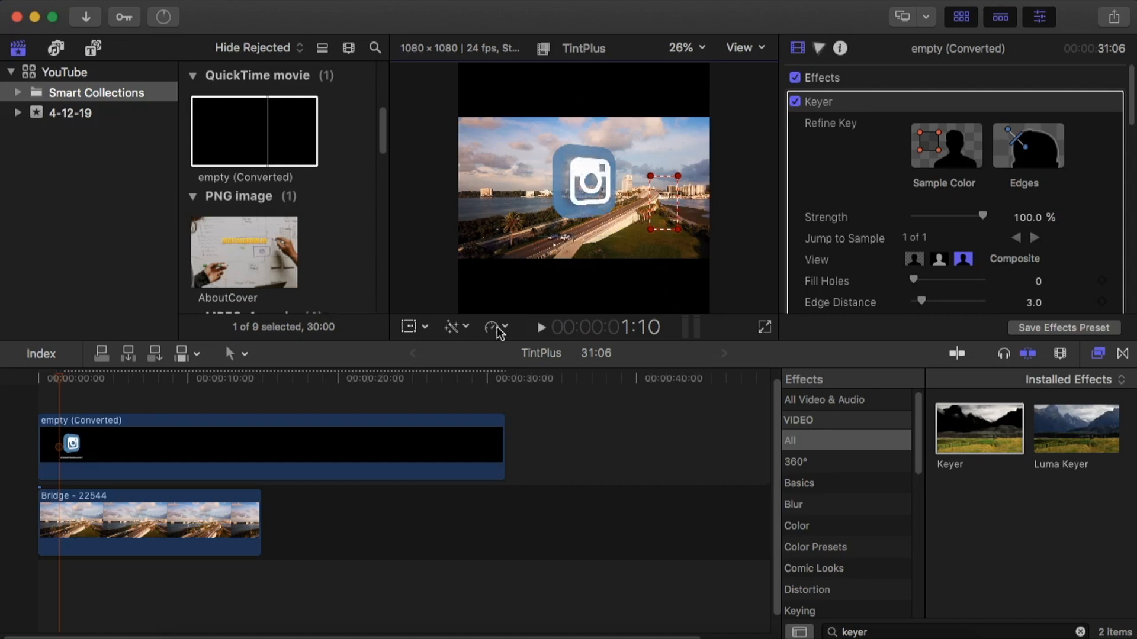
- Set the Keyer's Fill Holes to 10.0 on the empty (Converted) clip and play the timeline from the start
scroll(957, 244, "down", 1)
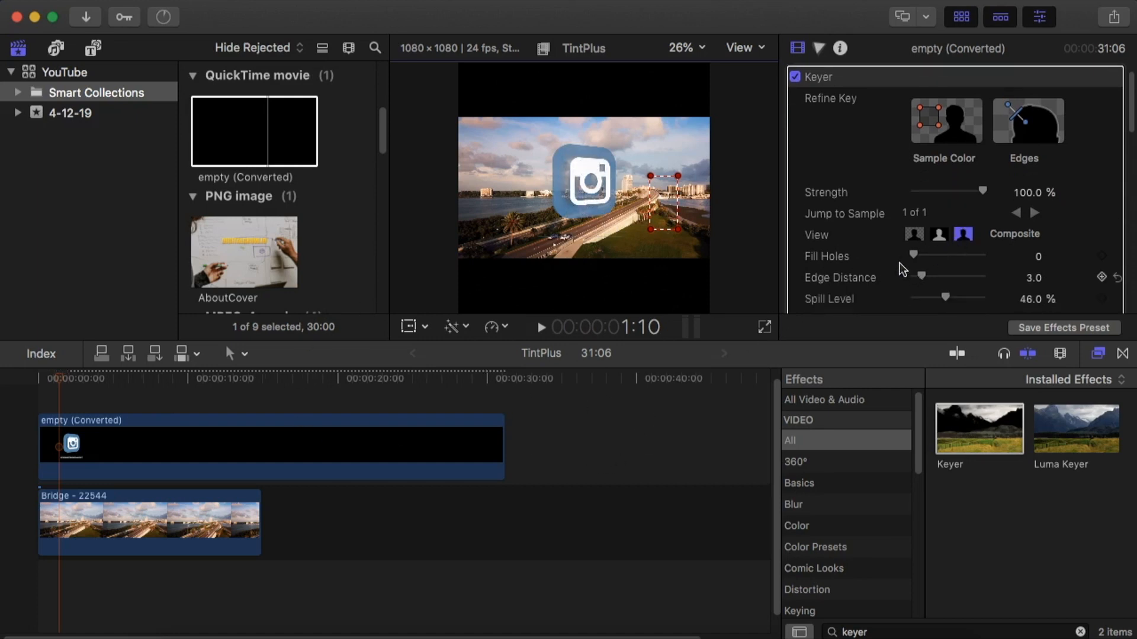
scroll(944, 178, "up", 1)
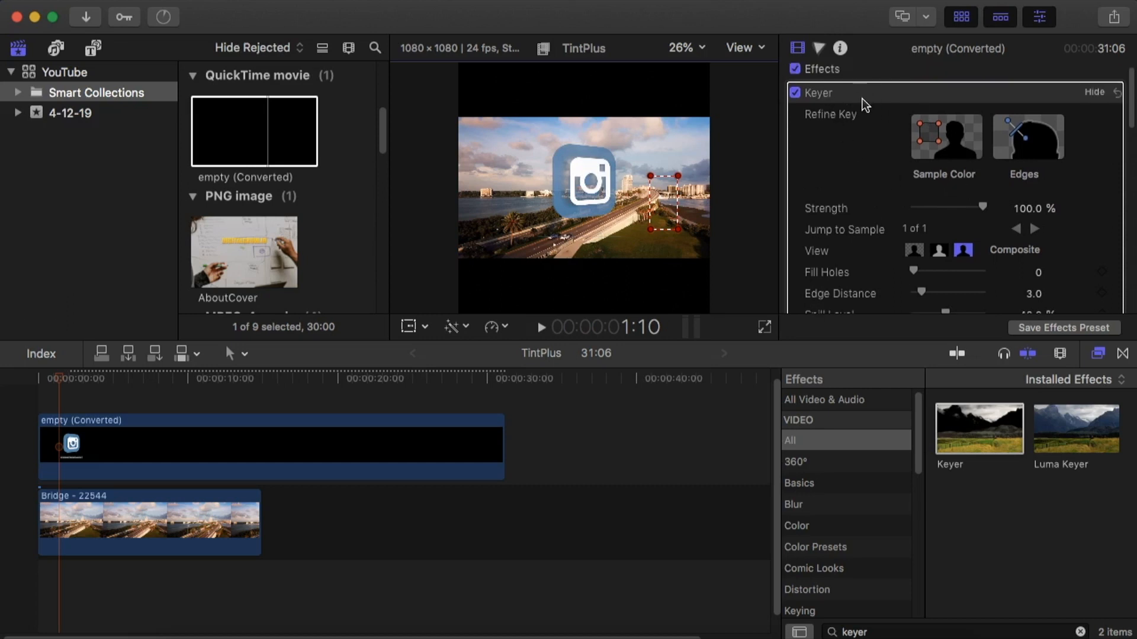
scroll(877, 230, "down", 3)
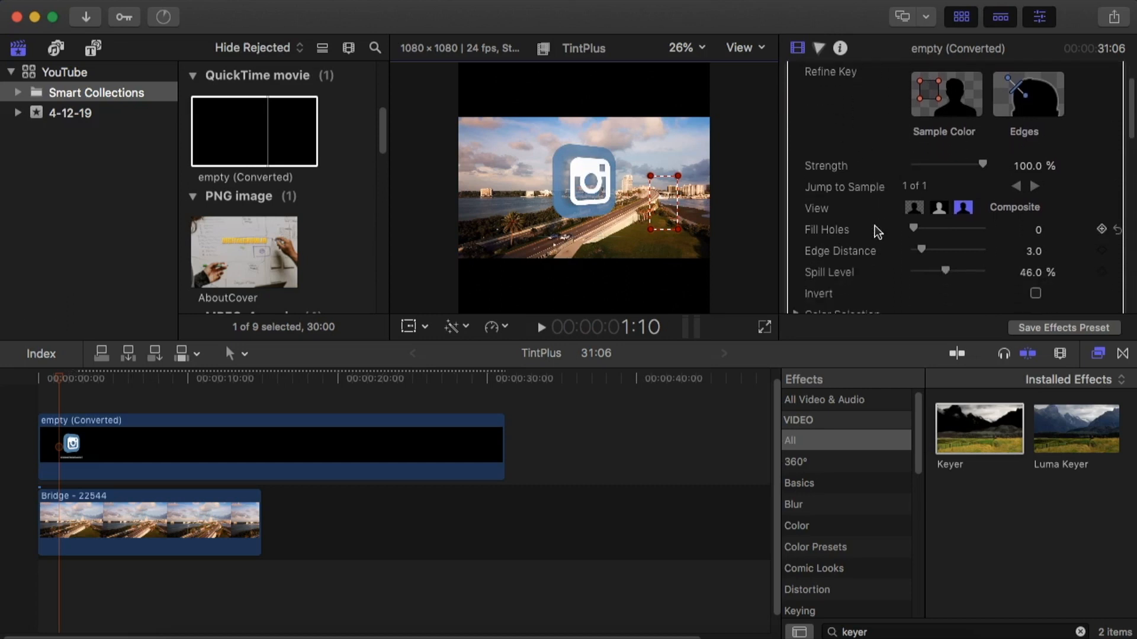
scroll(877, 229, "down", 1)
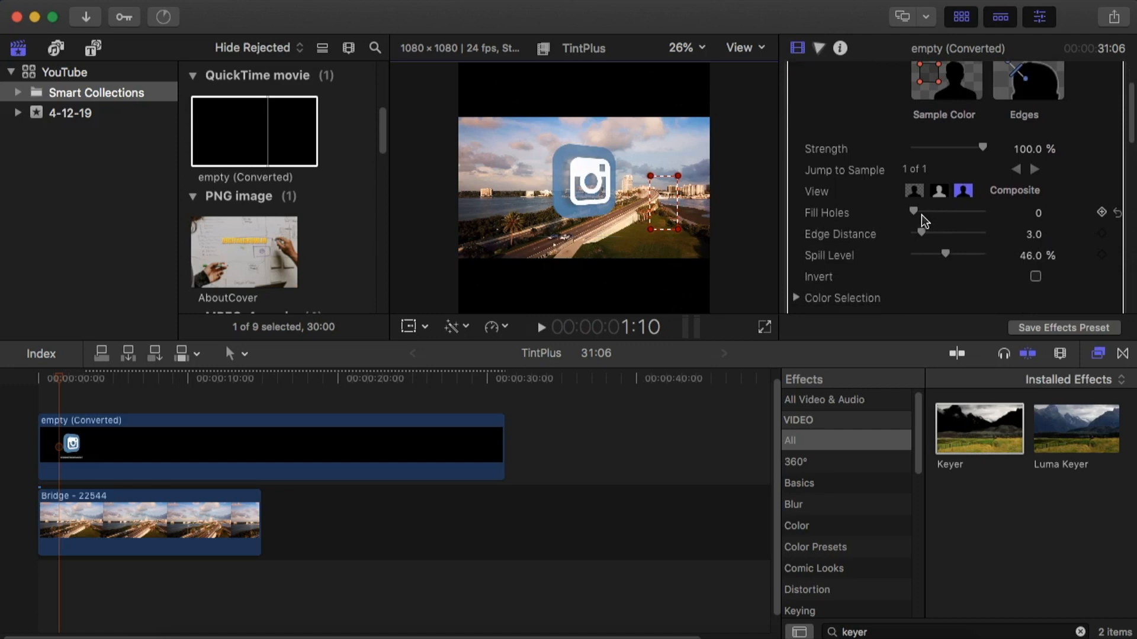
left_click_drag(914, 215, 986, 217)
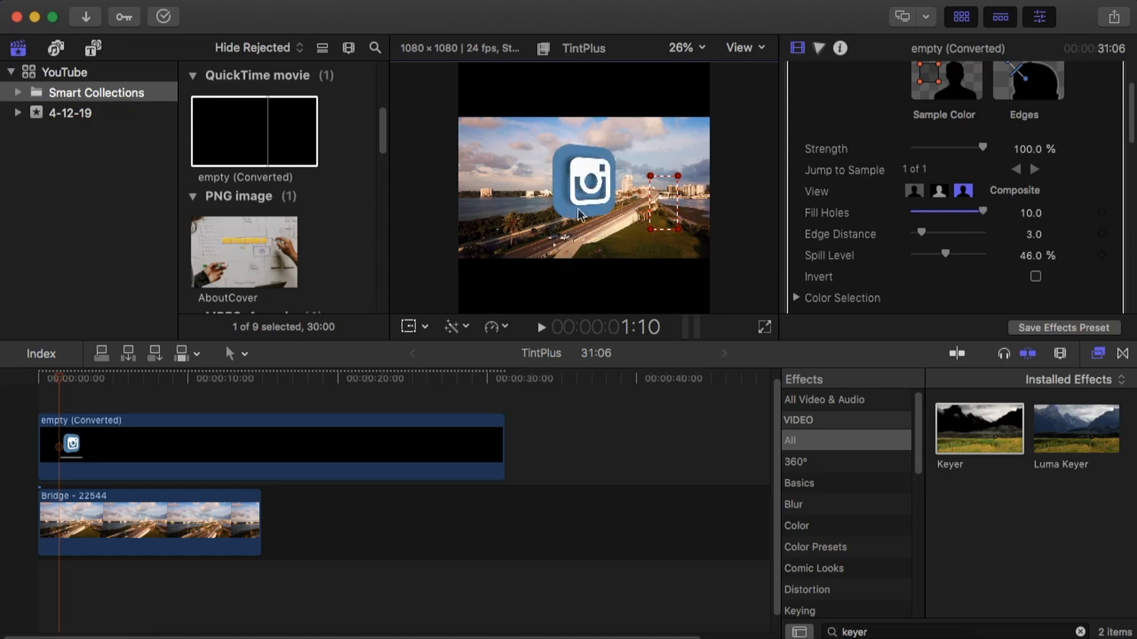
left_click(44, 379)
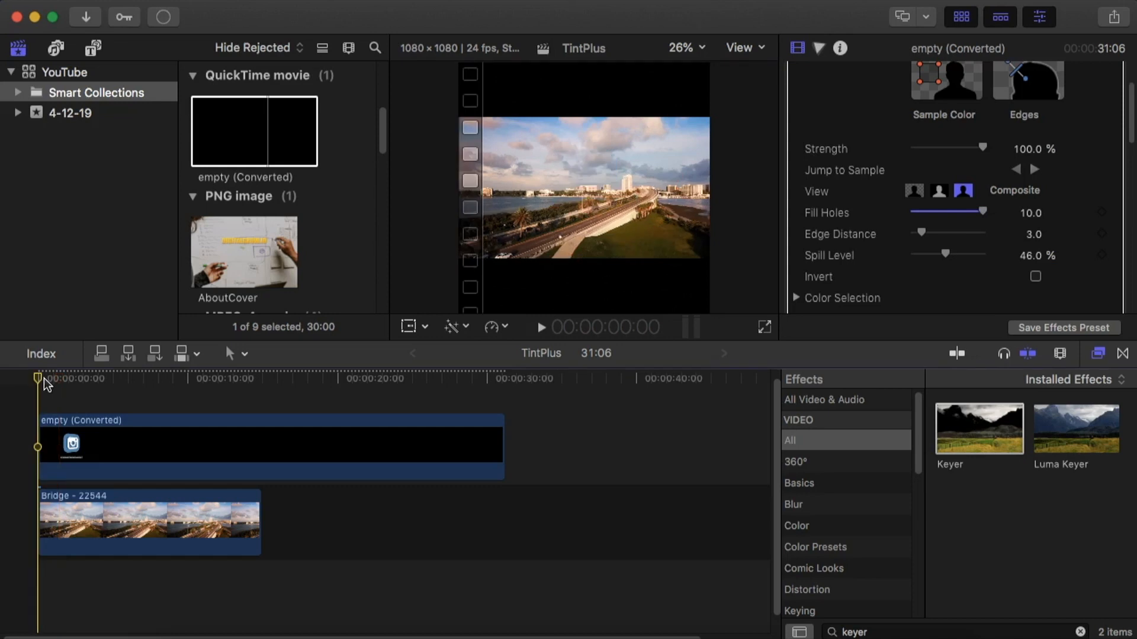
key("space")
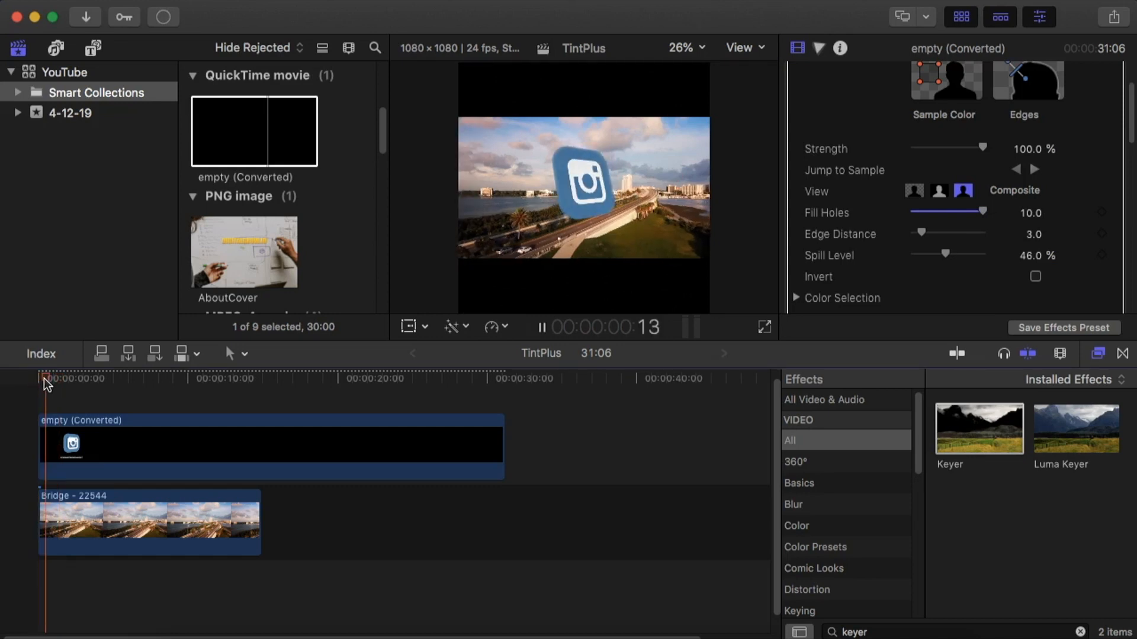